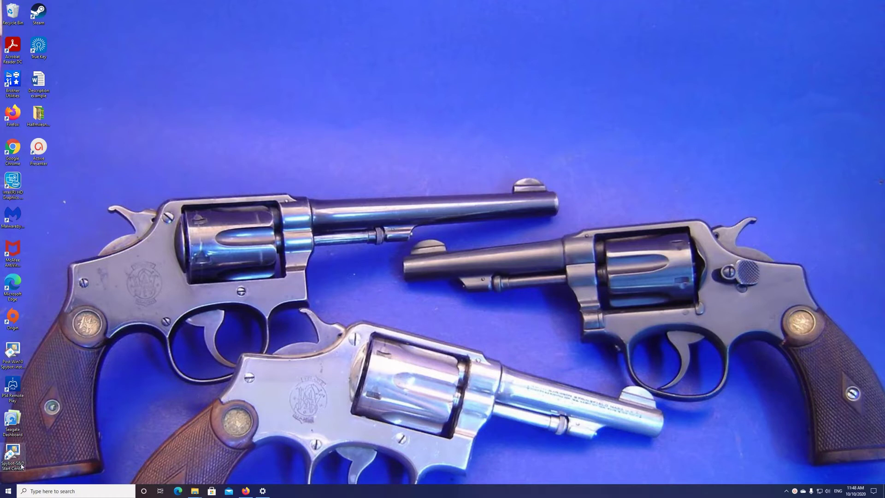
Open the Language page of the Time & Language settings in Windows Settings
click(8, 492)
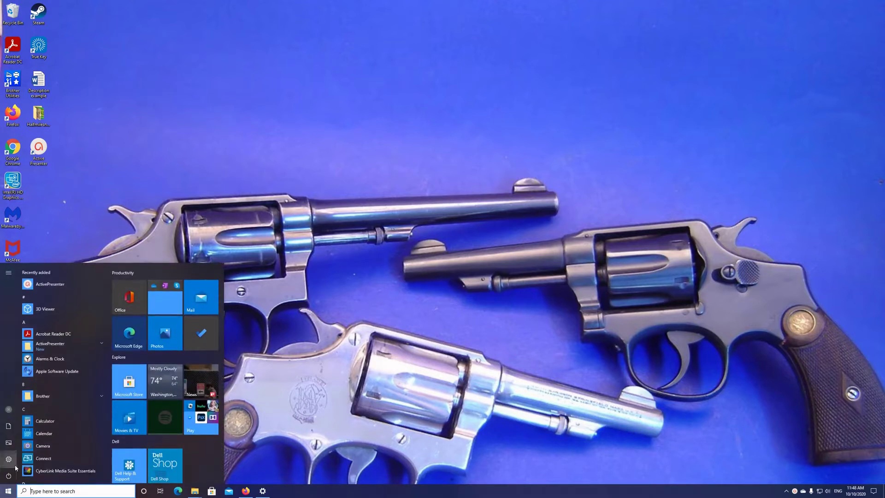
mouse_move(7, 467)
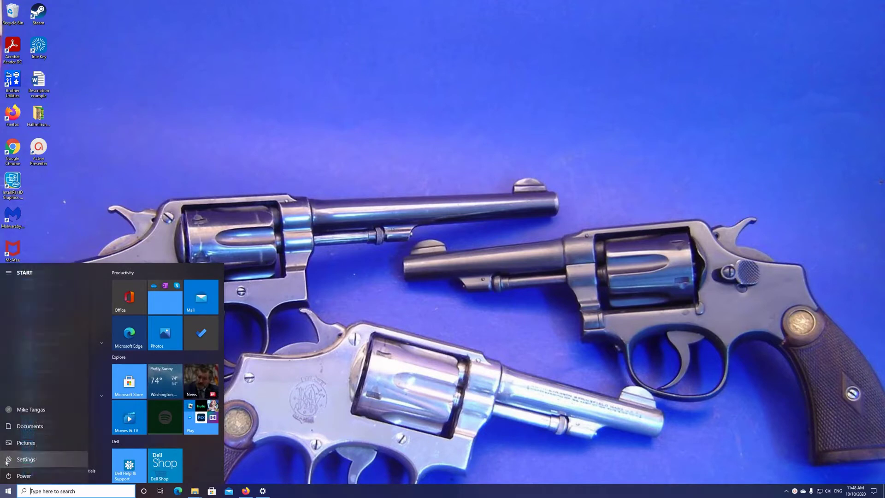
click(6, 460)
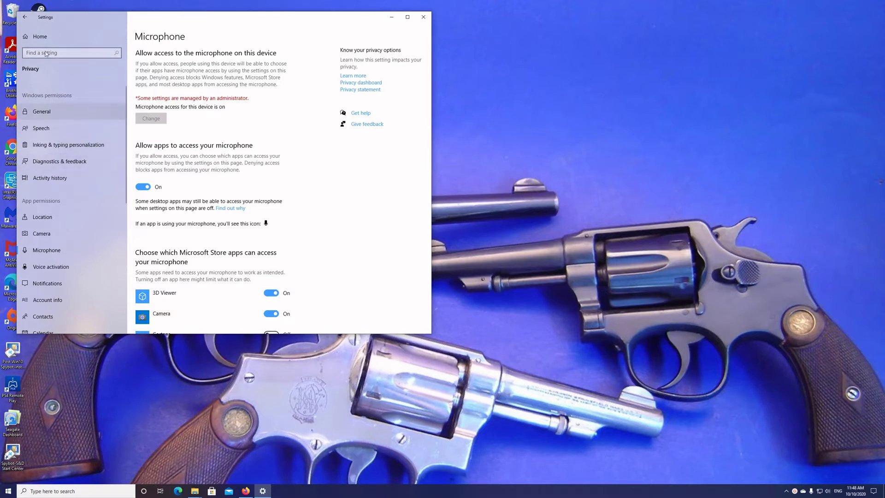
click(24, 19)
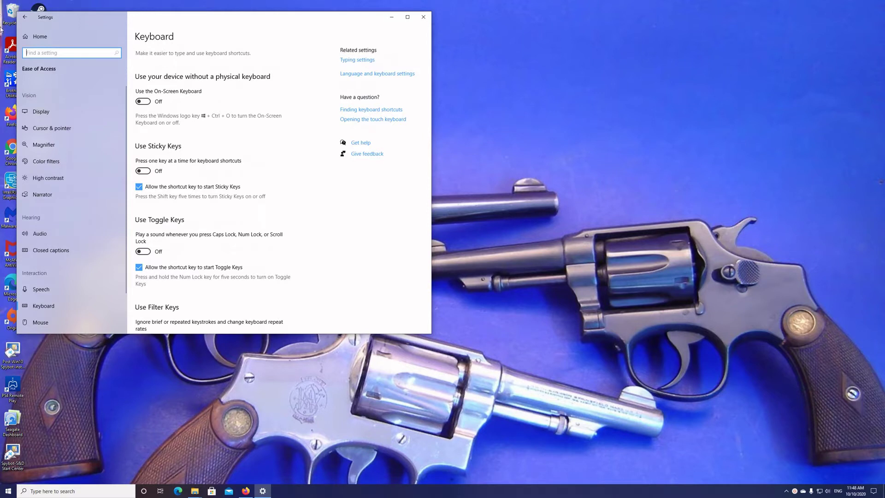
click(25, 18)
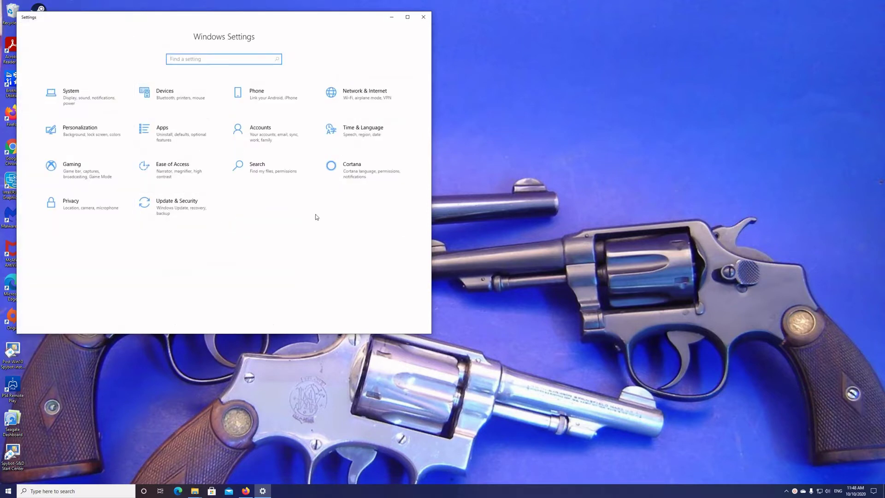
click(364, 133)
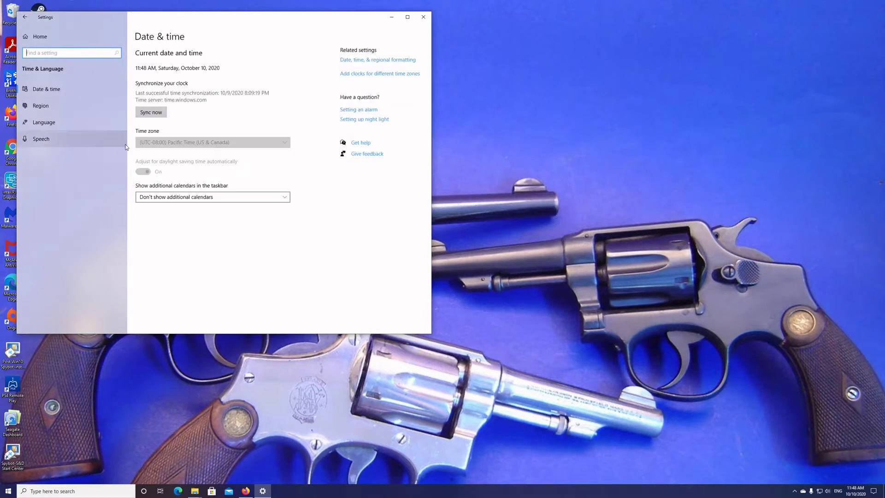
click(48, 124)
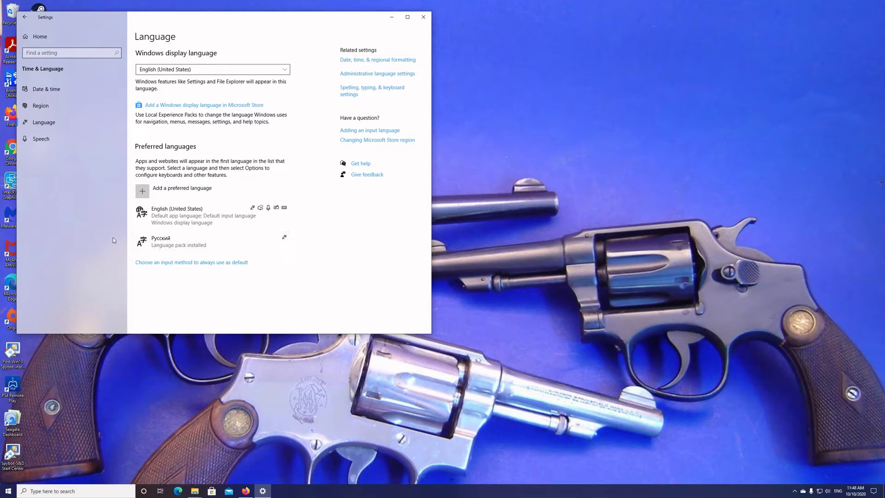
Examine the list of languages that can be added as a preferred language, from Afrikaans through Igbo, and close it without adding one
click(144, 191)
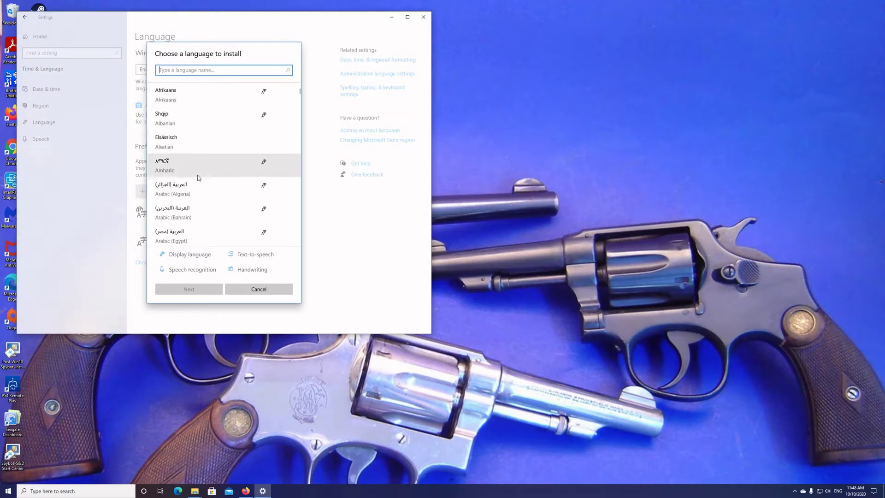
scroll(206, 219, down, 5)
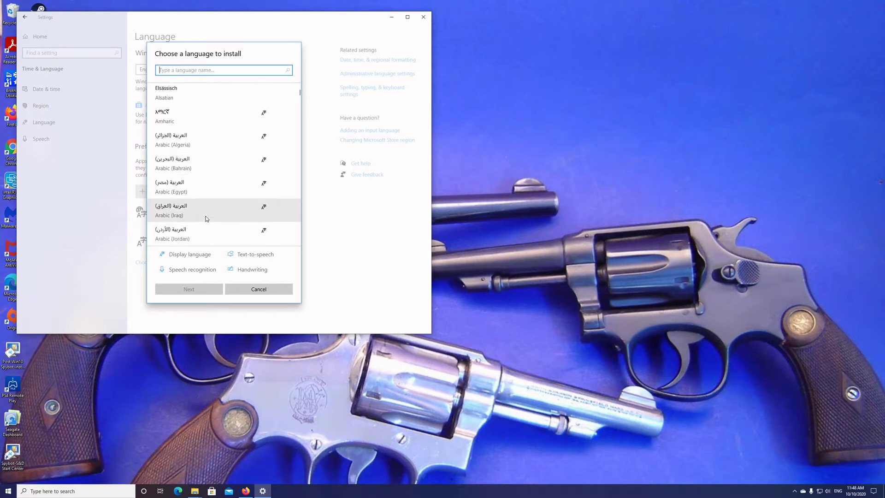
scroll(206, 218, down, 6)
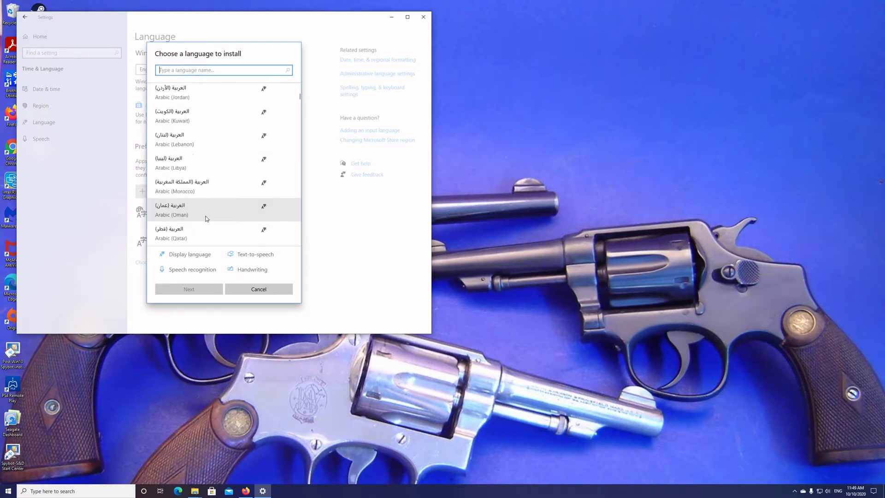
scroll(207, 219, down, 4)
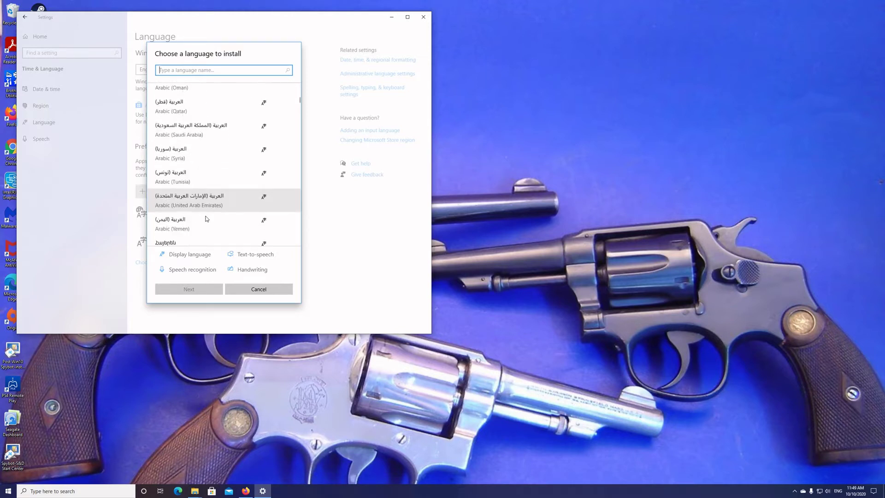
scroll(206, 218, down, 5)
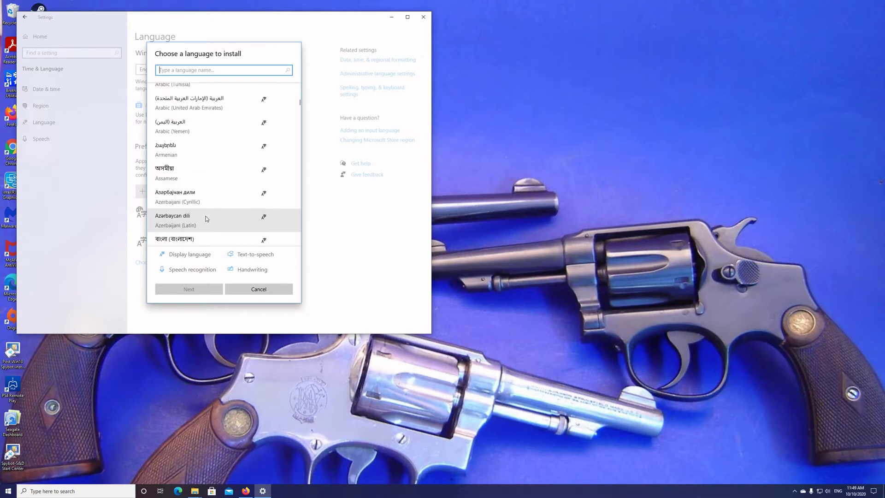
scroll(206, 218, down, 5)
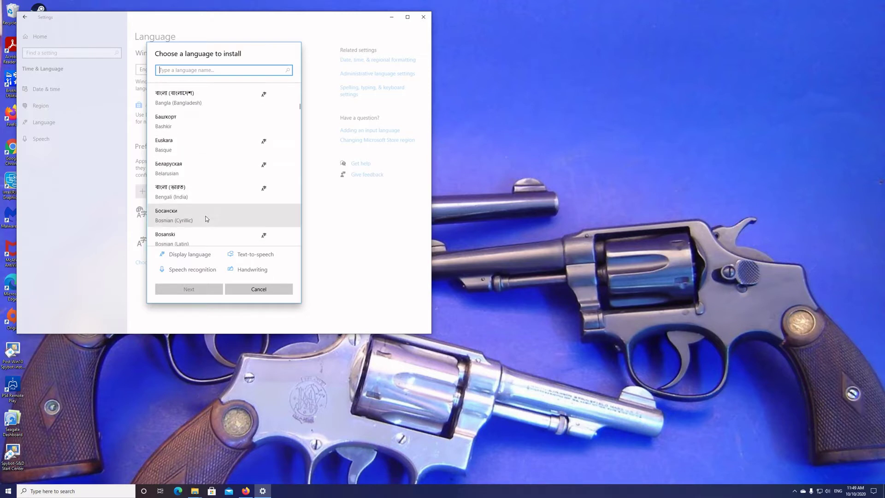
scroll(206, 218, down, 7)
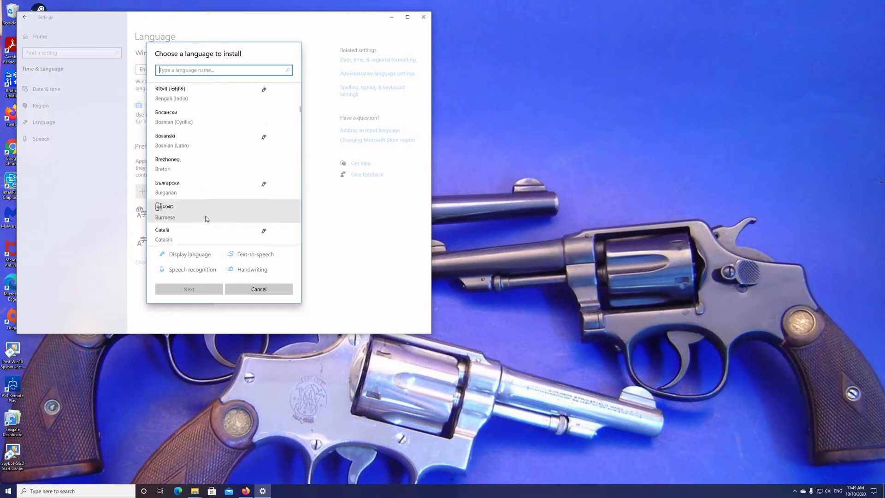
scroll(206, 218, down, 4)
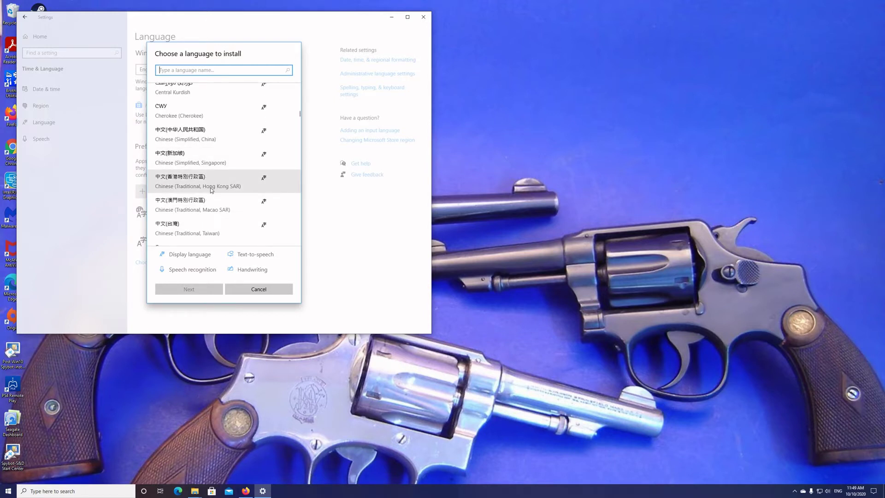
scroll(211, 190, down, 6)
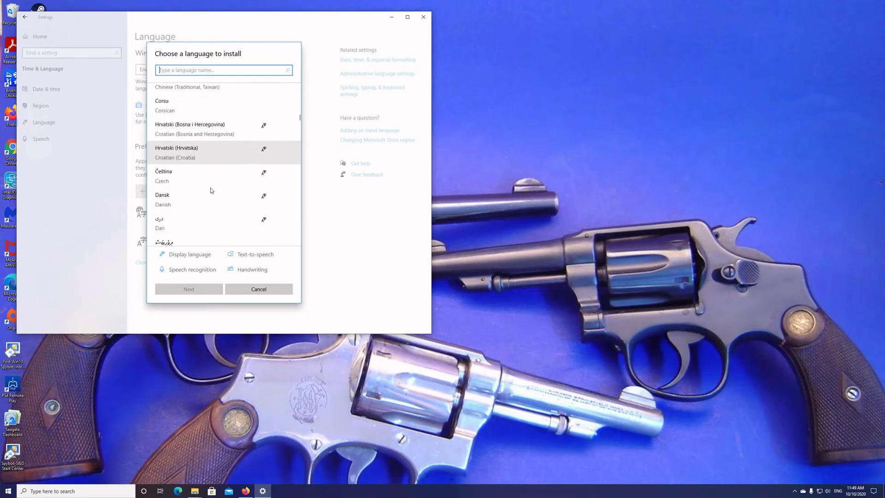
scroll(212, 190, down, 5)
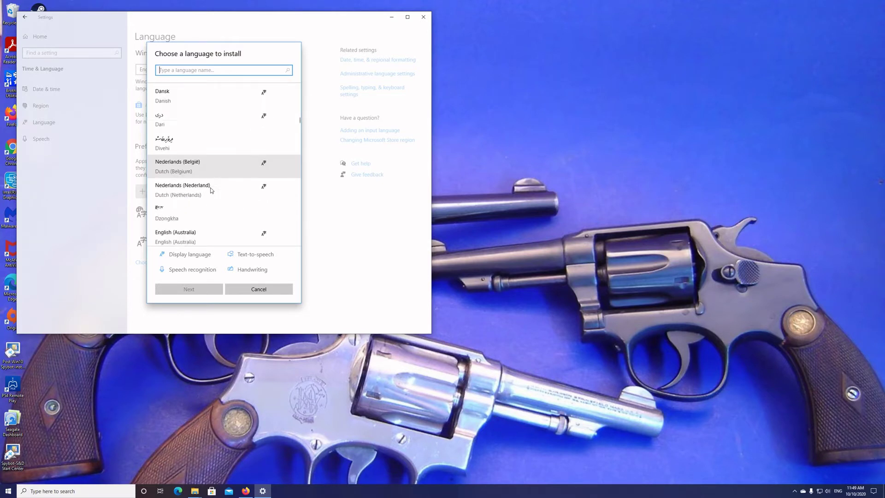
scroll(211, 190, down, 8)
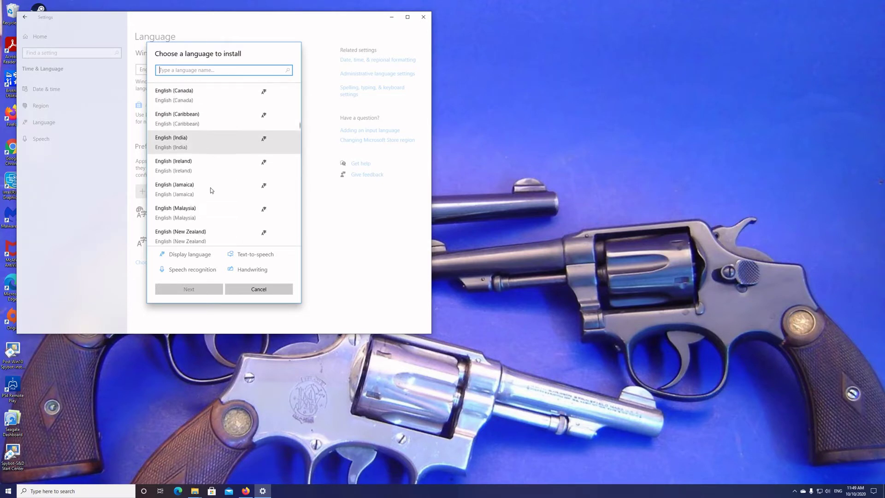
scroll(211, 190, down, 15)
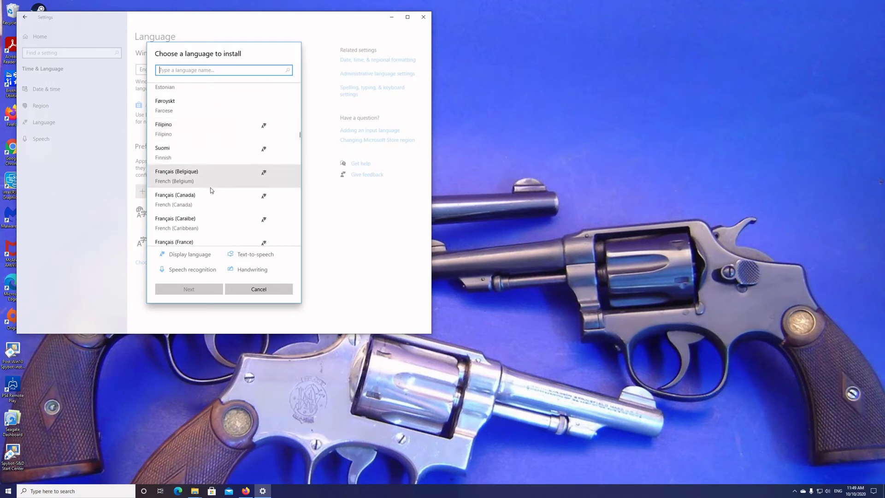
scroll(212, 190, down, 10)
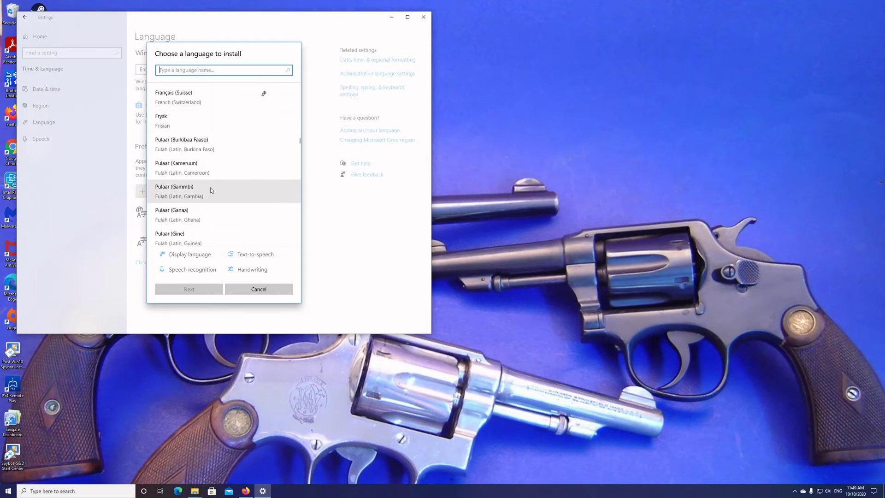
scroll(211, 190, down, 7)
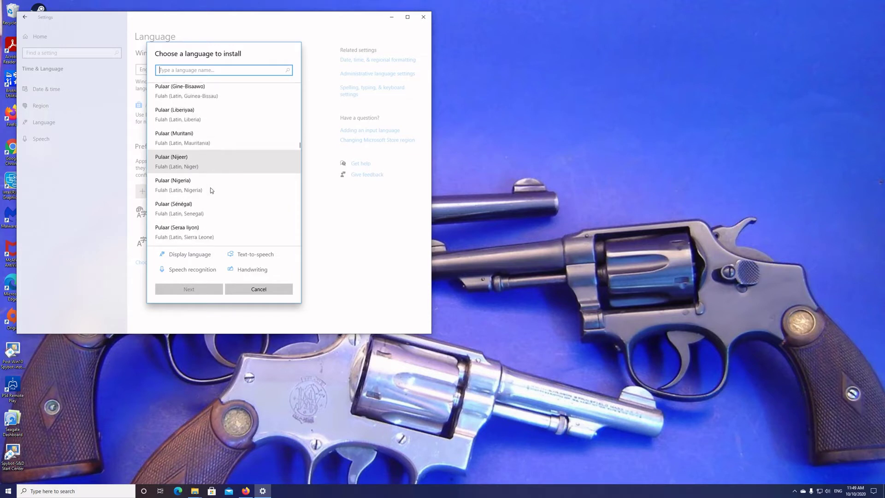
scroll(211, 190, down, 12)
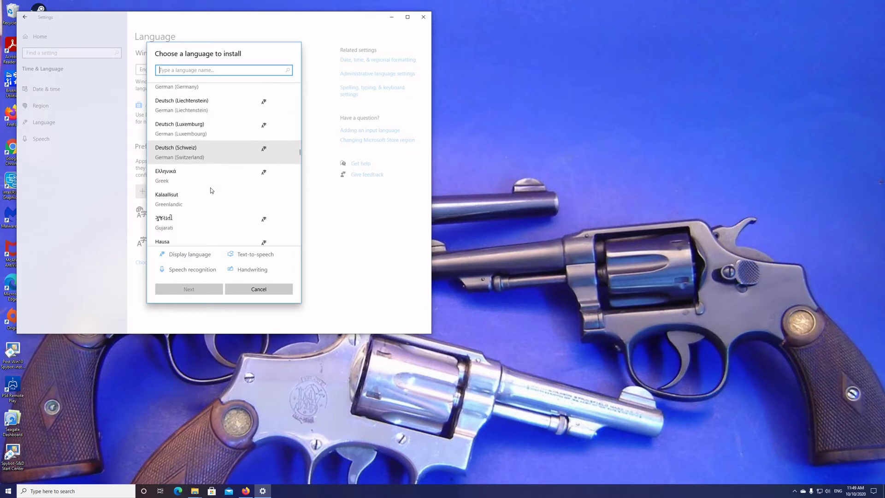
scroll(211, 190, down, 2)
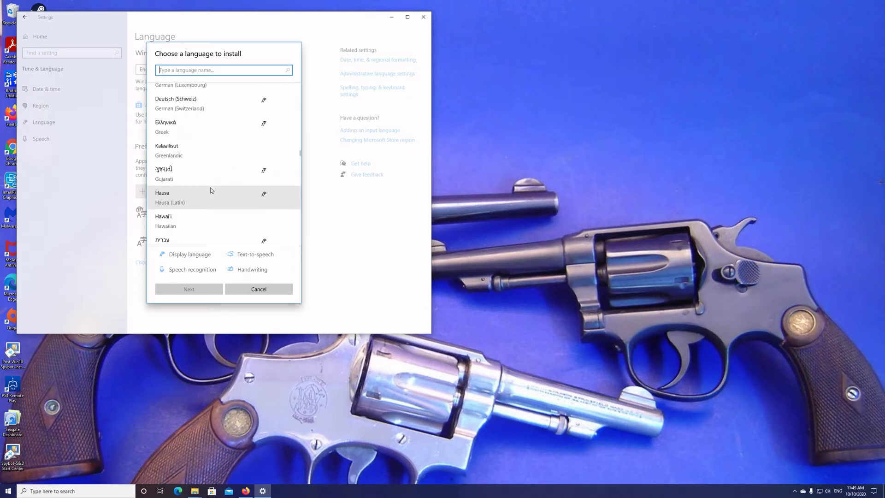
scroll(210, 189, down, 4)
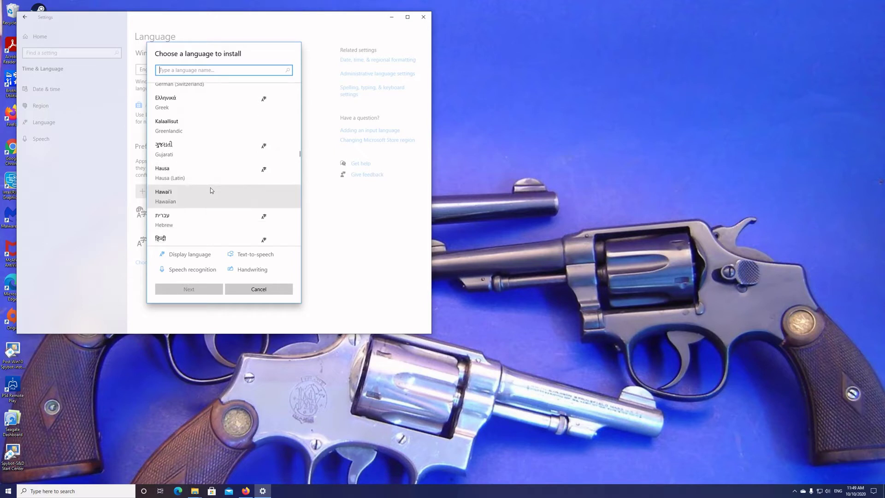
scroll(211, 190, down, 1)
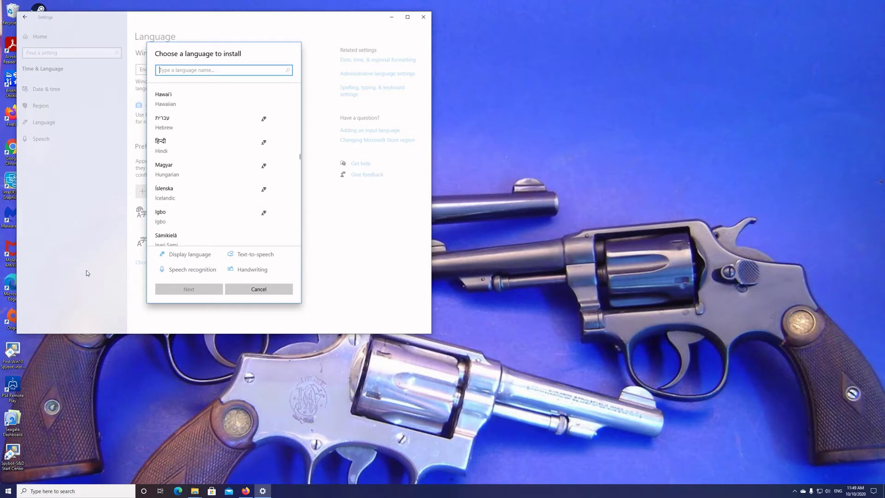
click(277, 290)
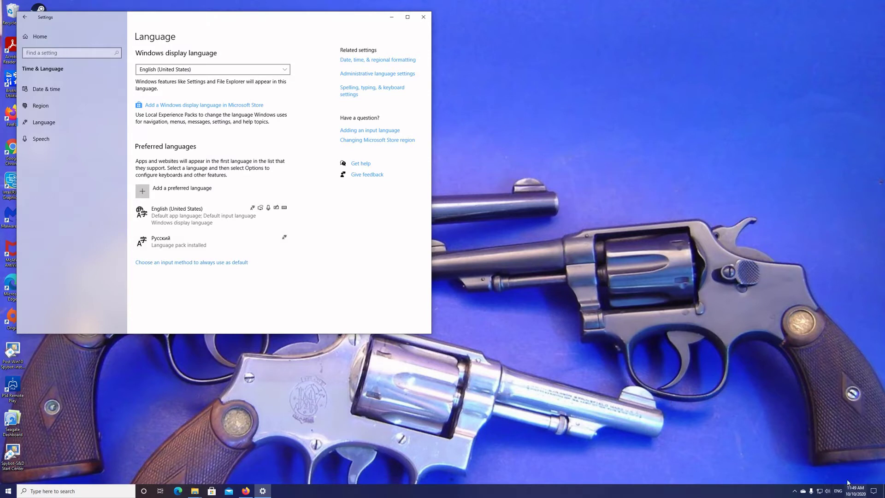
Check which input languages and keyboards are available in the system's input switcher, and close it
click(838, 491)
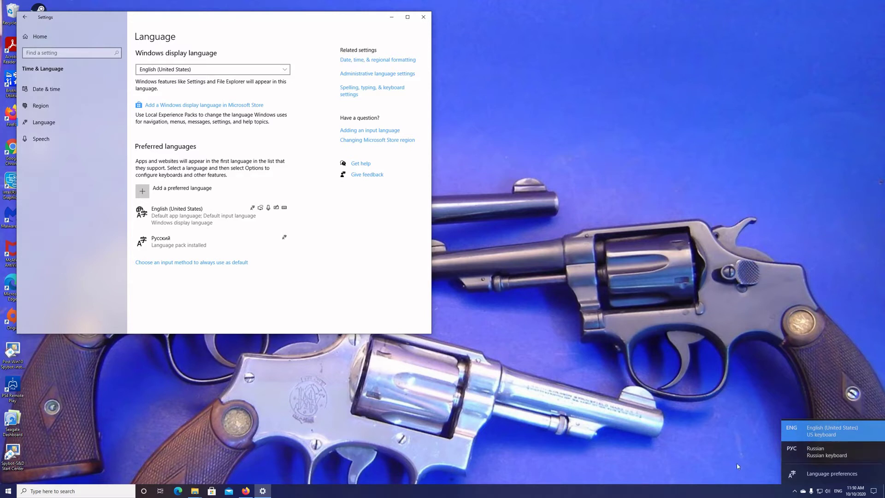
click(743, 496)
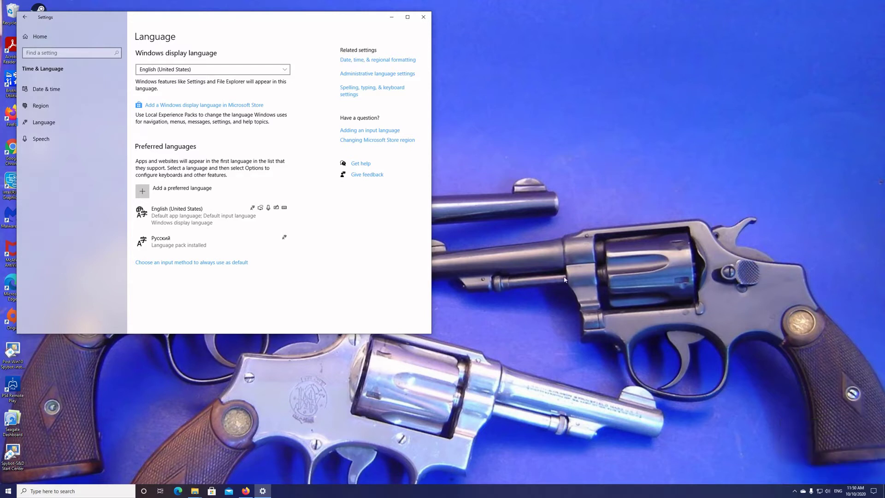
Turn on the On-Screen Keyboard in the Ease of Access keyboard settings
click(25, 19)
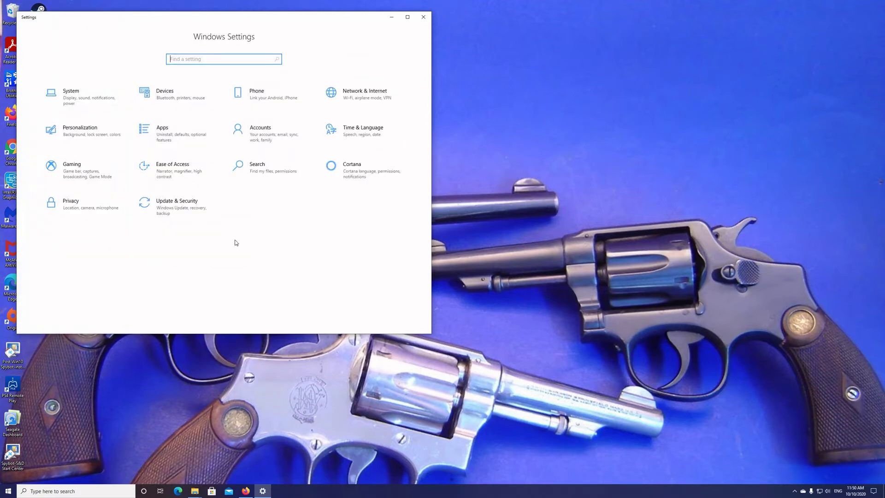
click(172, 173)
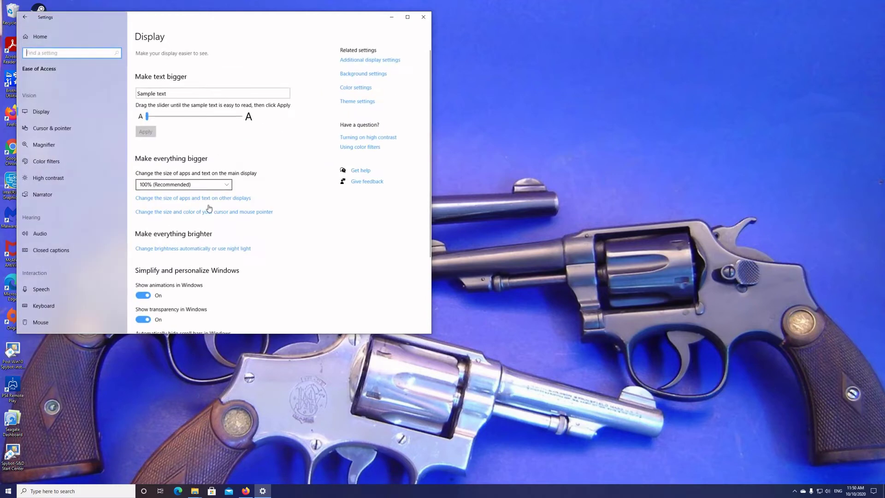
click(46, 307)
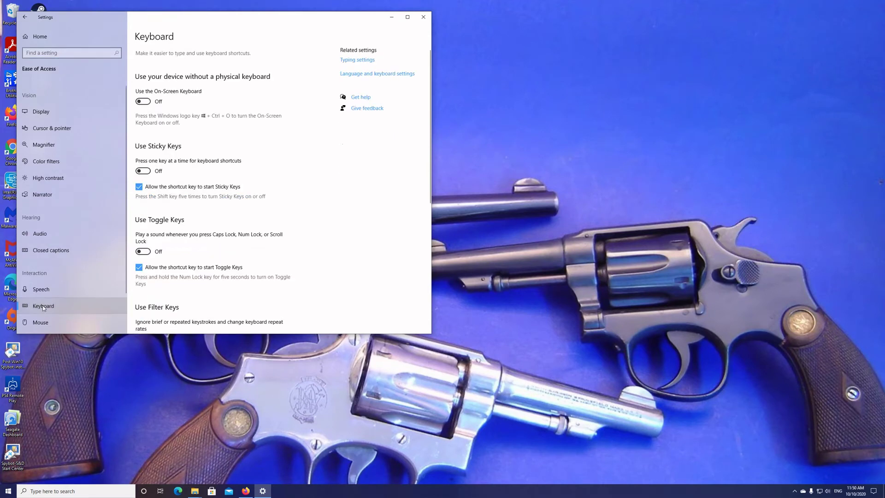
click(144, 101)
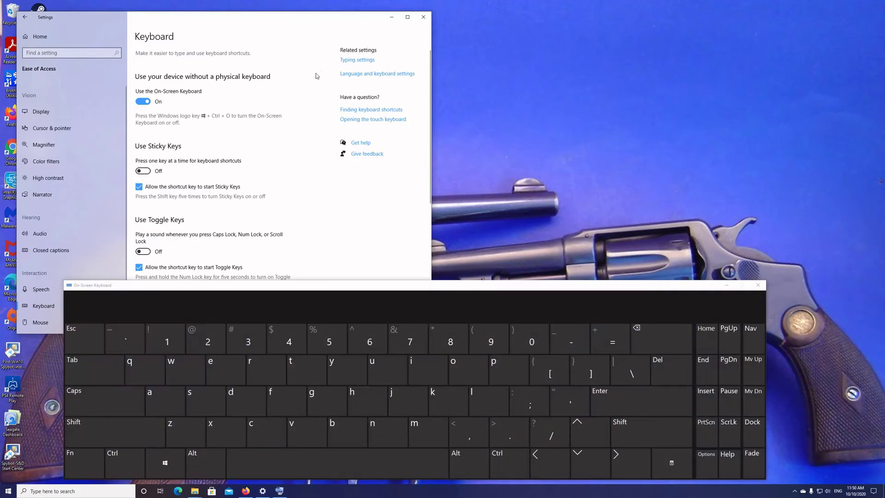
Minimize the Settings window and switch the input language to Russian with the Russian keyboard
click(391, 17)
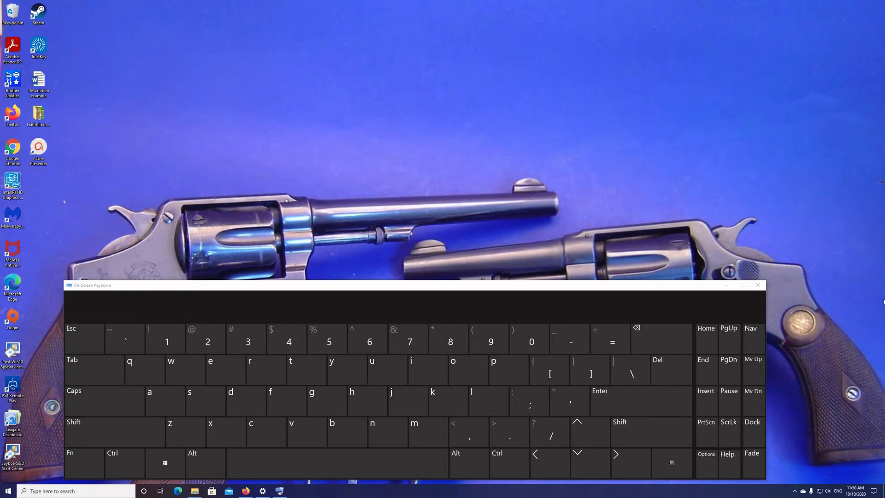
click(838, 491)
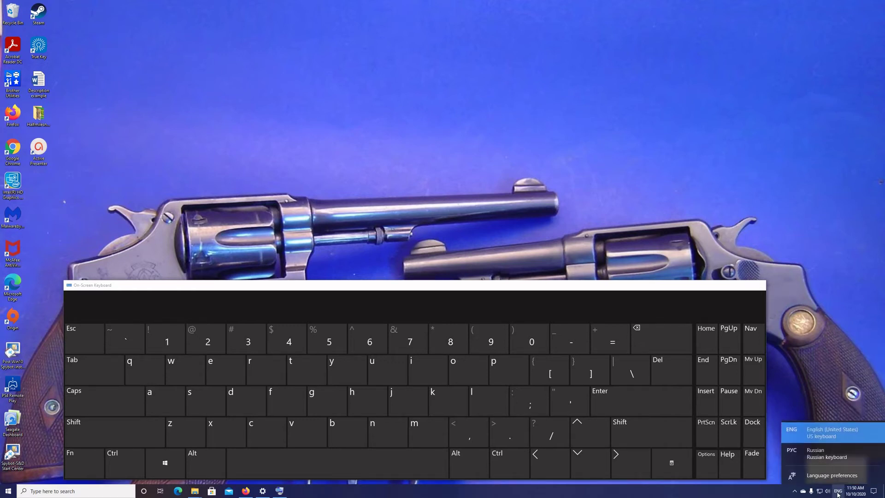
click(823, 454)
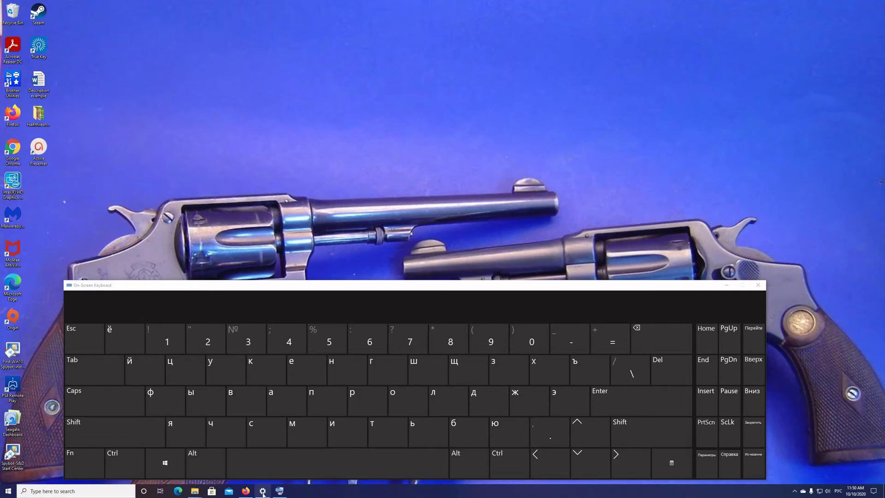
Minimize the On-Screen Keyboard, then start Word 2013 from the Microsoft Office 2013 apps and create a blank document
click(8, 491)
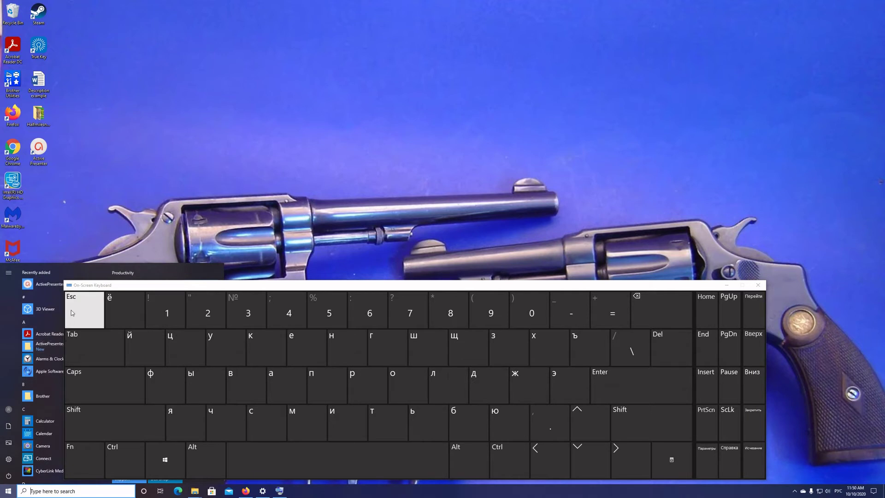
click(728, 284)
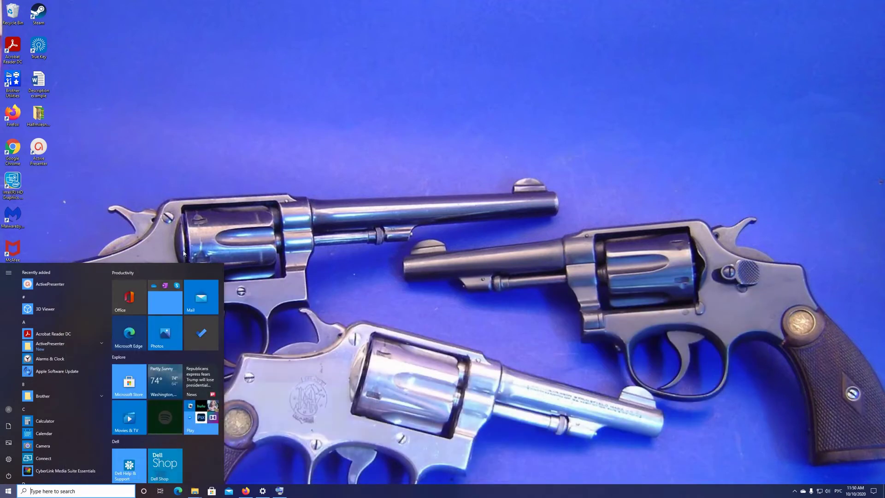
scroll(82, 343, down, 10)
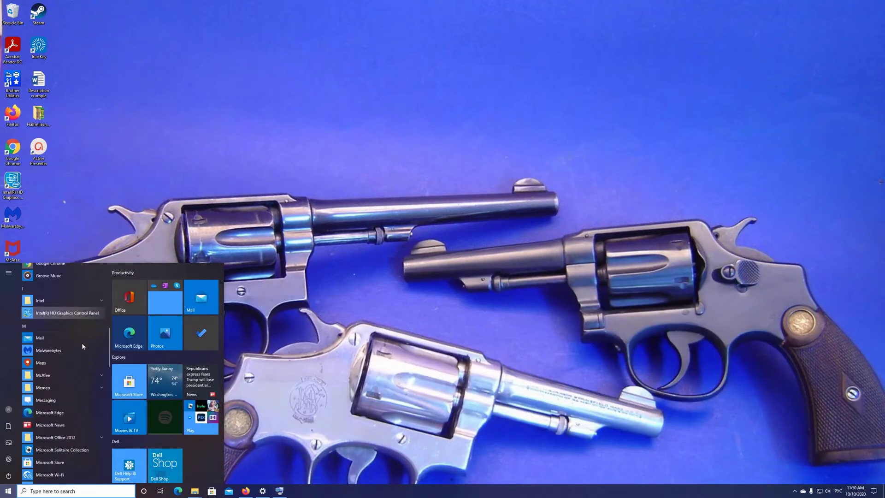
scroll(83, 346, down, 4)
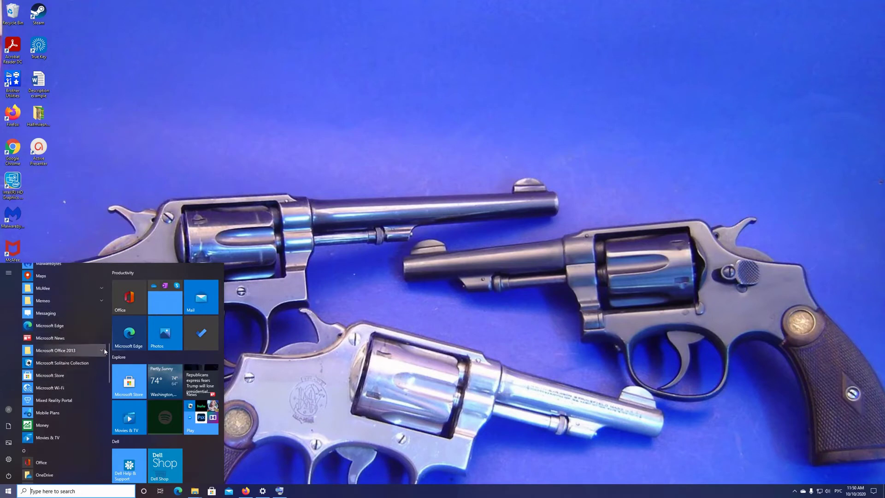
click(103, 351)
scroll(86, 410, down, 3)
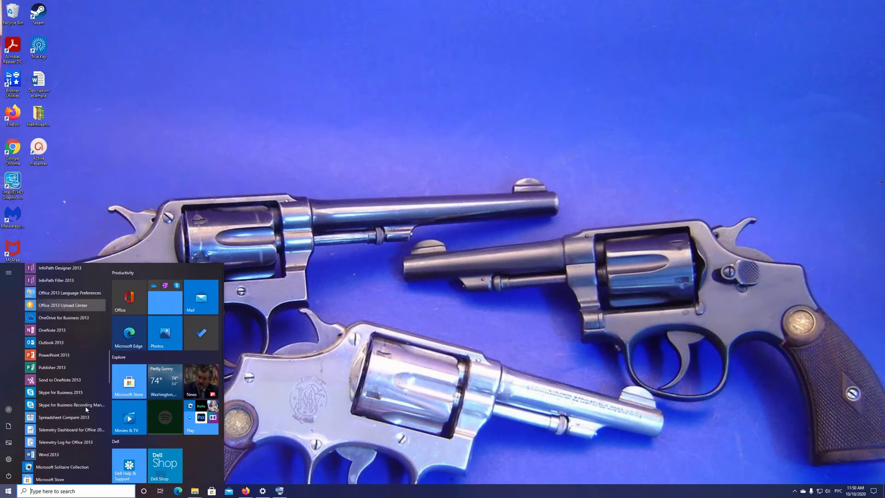
click(252, 91)
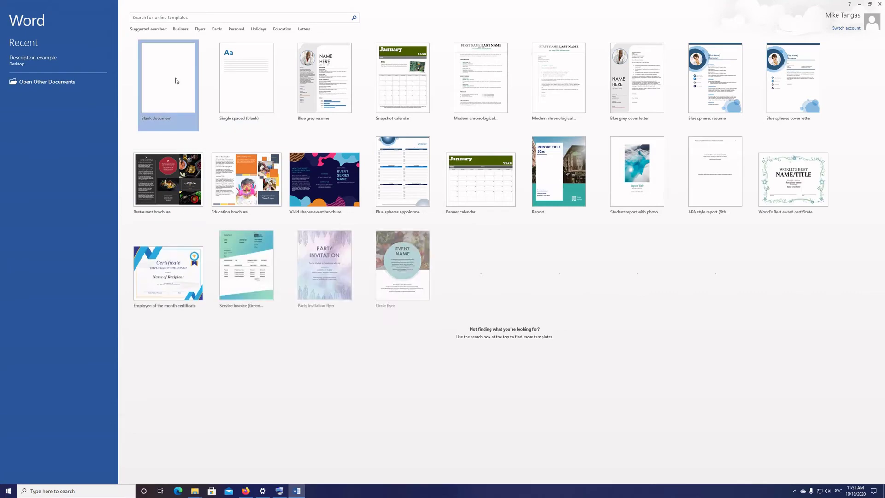
click(175, 82)
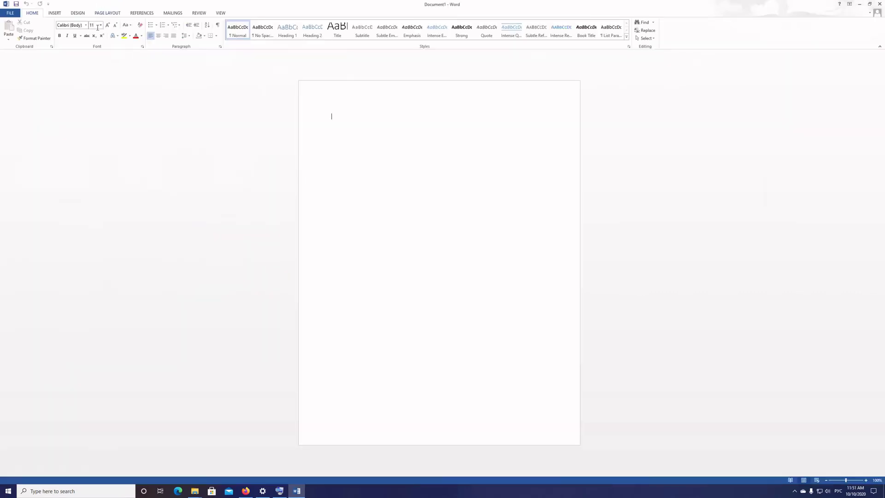
Set the font size to 26 and enter the Russian letter Ё on the document's first line
click(101, 26)
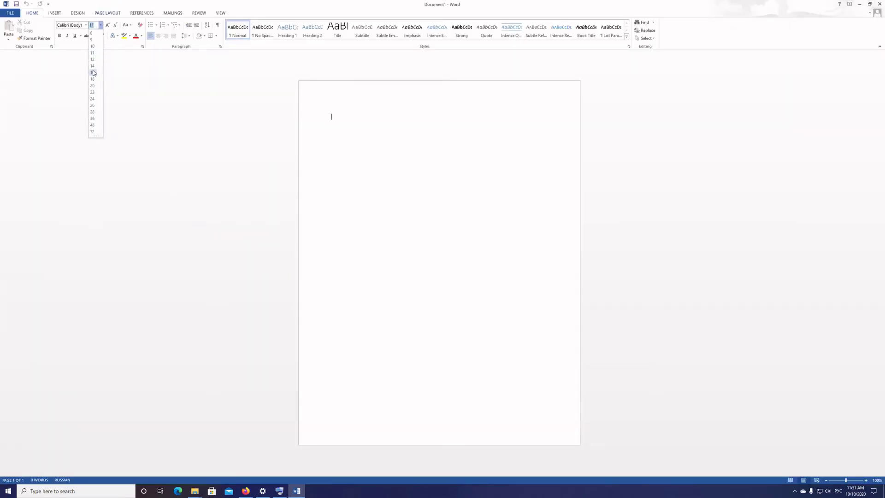
click(93, 107)
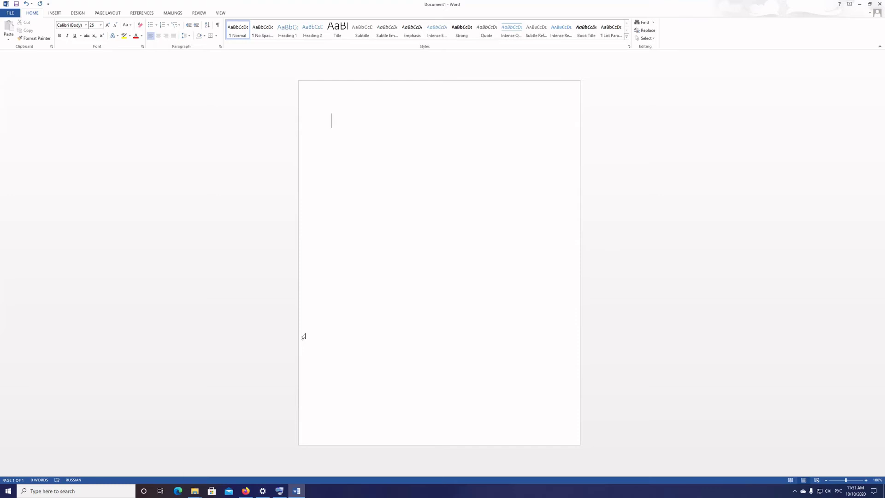
text(ё)
key(Return)
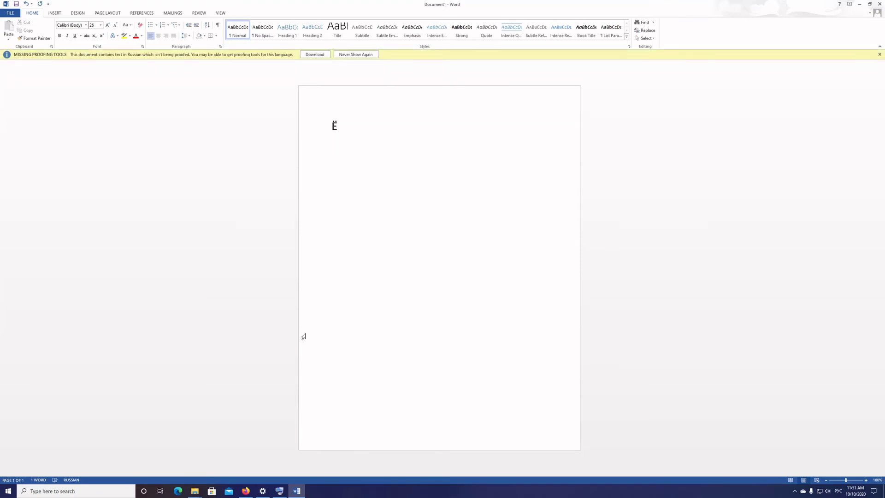
Enter the top row of Russian keyboard letters, separated by spaces, on the second line: Й ц у к е н г ш щ з х ъ
text(й )
text(ц у к )
text(е н г)
text( ш щ з)
text( х)
text( ъ)
Enter the middle row of Russian keyboard letters, separated by spaces, on the third line: Ф ы в а п р о л д ж э
text(Ф ы в )
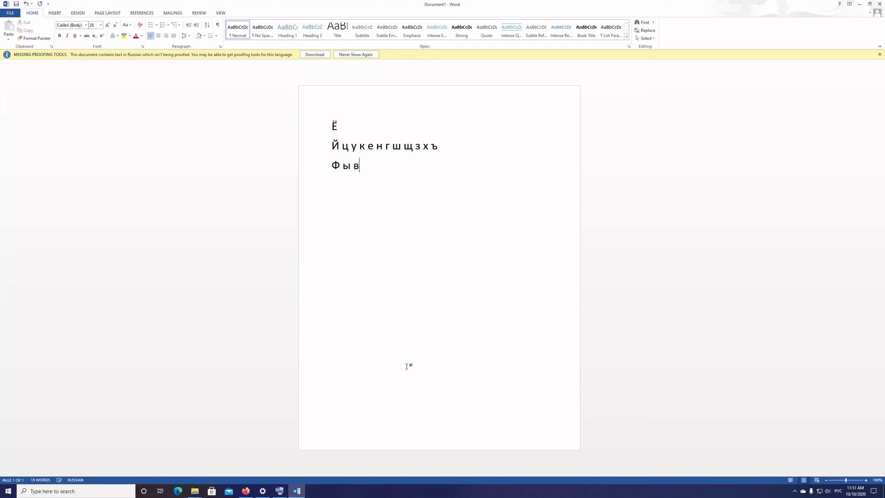
text(а п р)
text( о л д)
text( ж)
text( э )
Enter the lowest row of Russian keyboard characters, separated by spaces, on the fourth line: Я ч с м и т ь б ю and a period
text(Я ч)
text( с м и)
text( т ь )
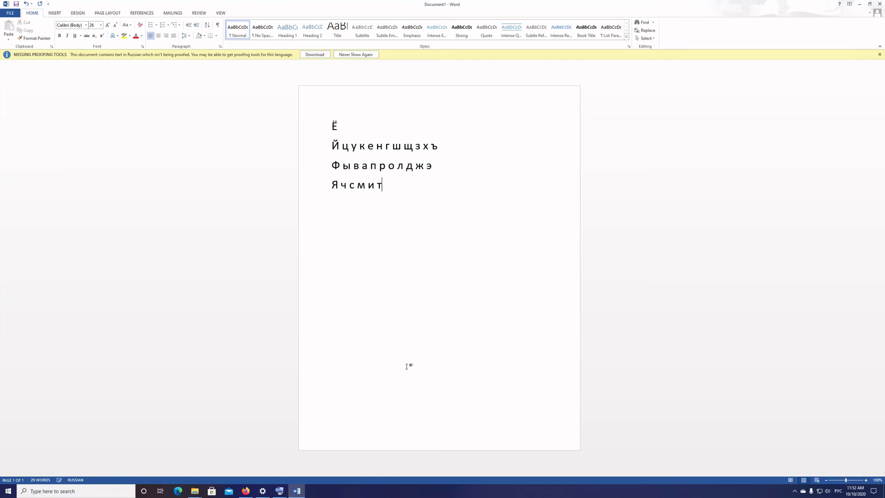
text(б ю .)
Restore the On-Screen Keyboard and use it to write the Russian word "брат" on a new line below the letter rows
click(279, 490)
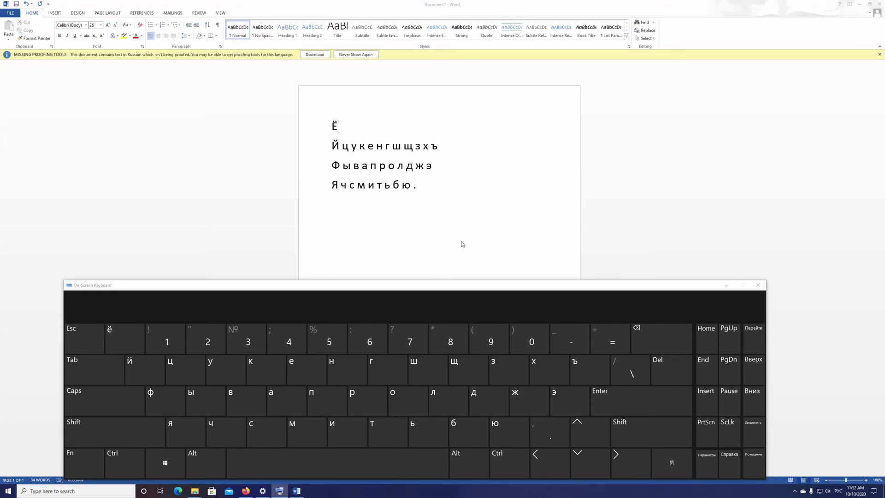
click(432, 194)
click(654, 396)
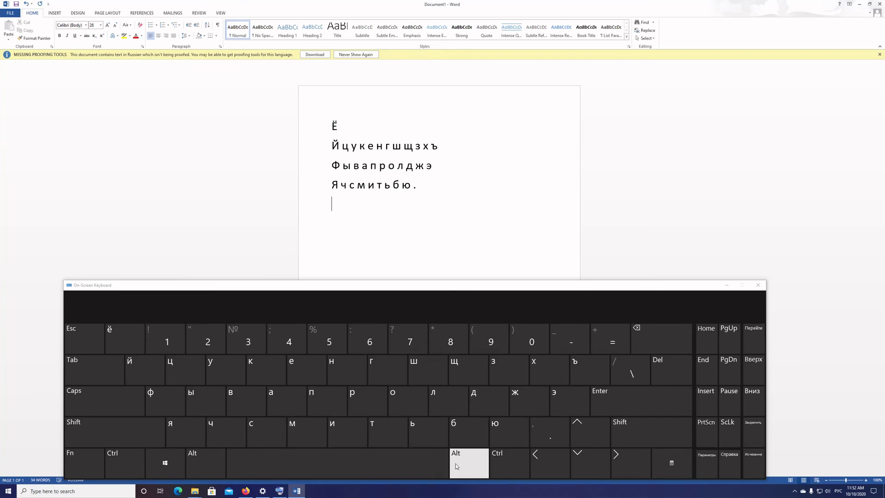
click(464, 436)
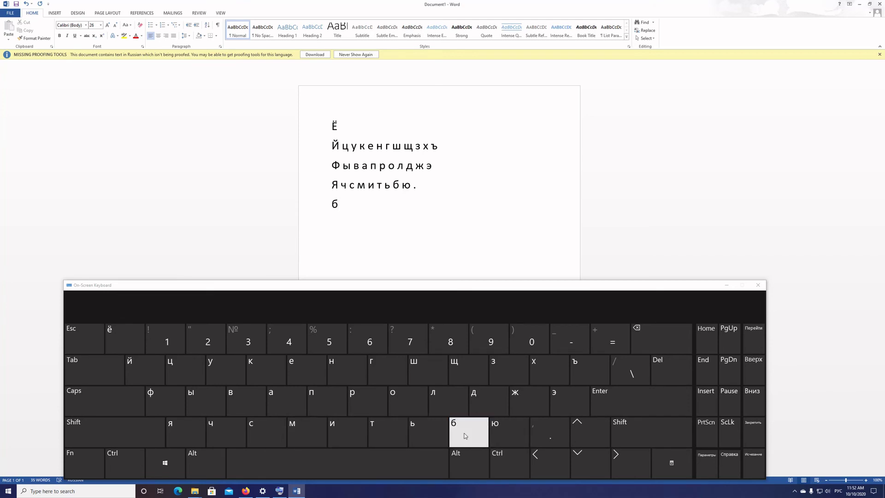
click(373, 410)
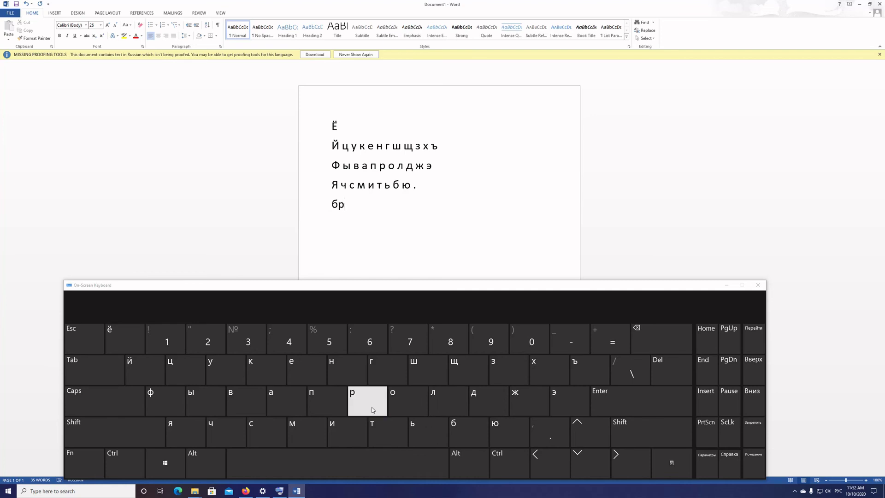
click(287, 405)
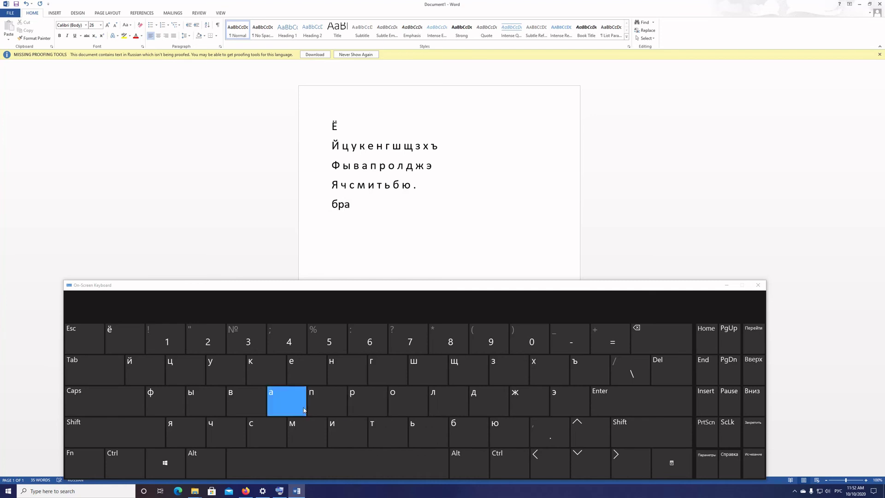
click(373, 434)
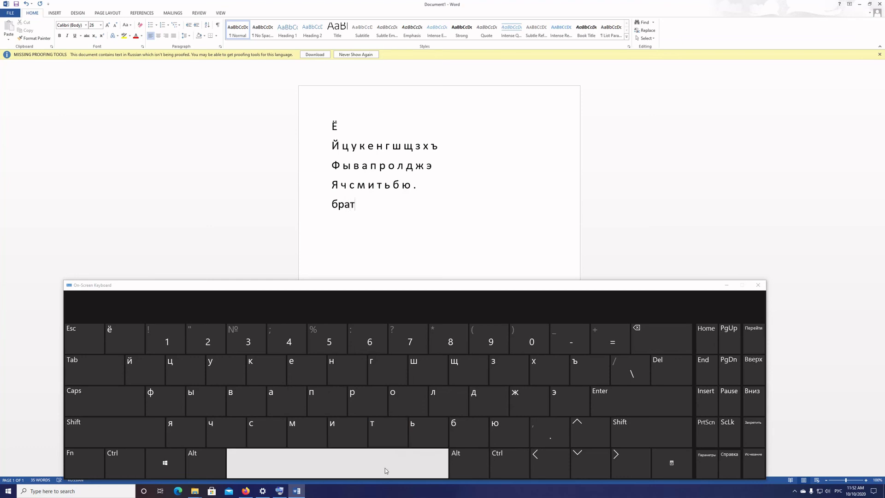